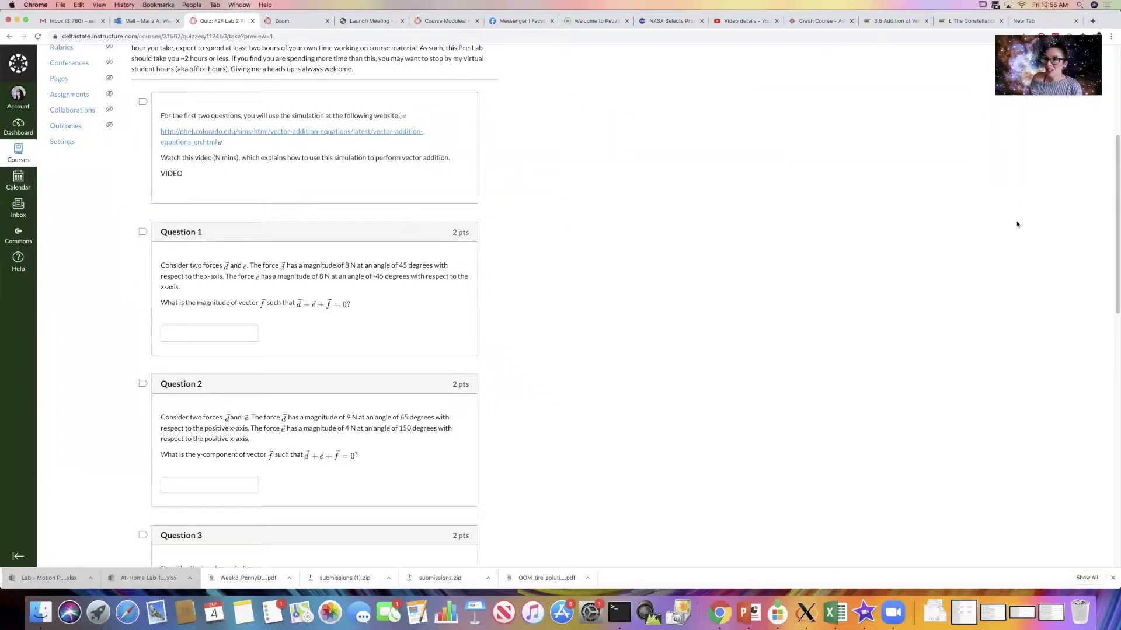
Review the pre-lab instructions and first questions, and open the linked PhET vector addition equations simulation.
{"action": "scroll", "coordinate": [1091, 175], "scroll_direction": "up", "scroll_amount": 3}
{"action": "scroll", "coordinate": [1094, 170], "scroll_direction": "up", "scroll_amount": 2}
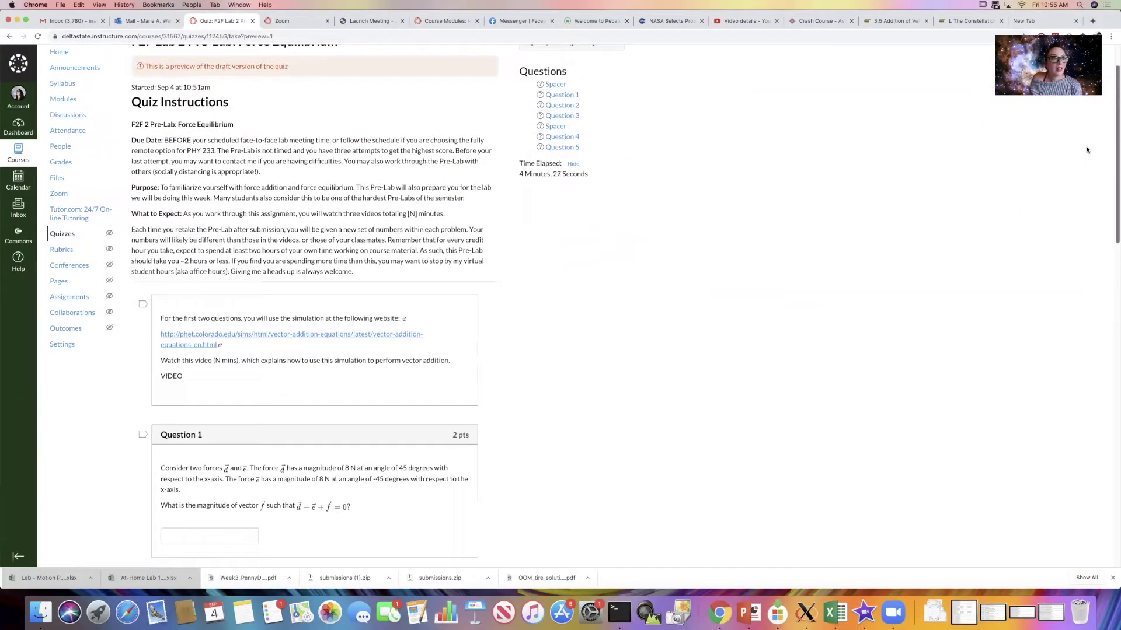
{"action": "scroll", "coordinate": [1081, 143], "scroll_direction": "down", "scroll_amount": 3}
{"action": "scroll", "coordinate": [1062, 202], "scroll_direction": "down", "scroll_amount": 6}
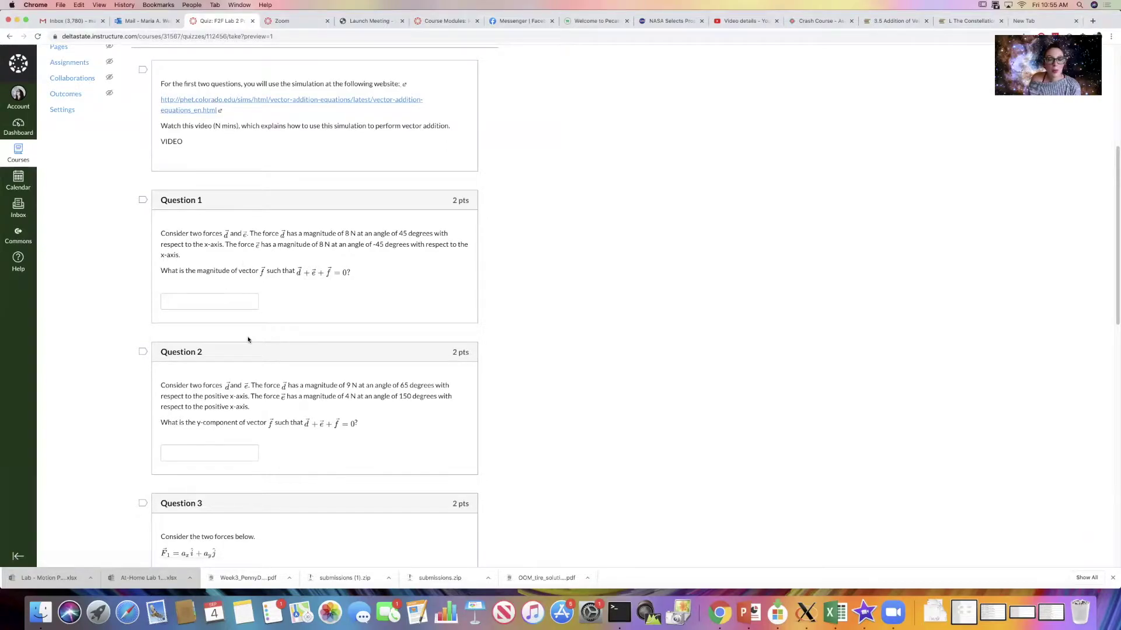
{"action": "left_click", "coordinate": [257, 102]}
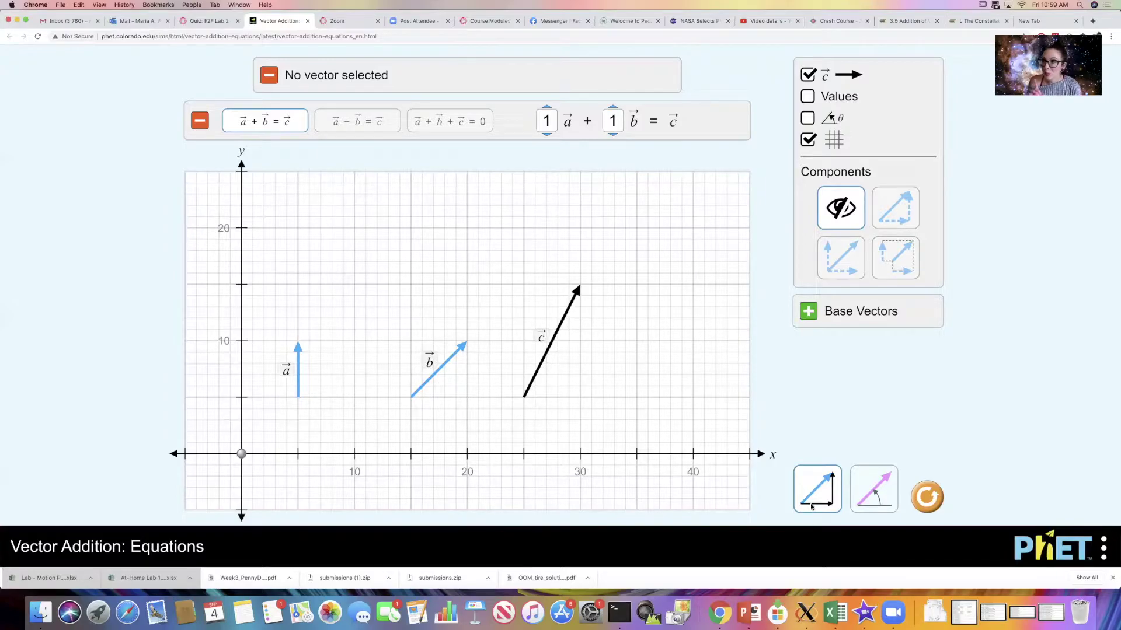
Show the base vector values and switch to the magnitude-and-angle scene with vectors d, e and f.
{"action": "left_click", "coordinate": [809, 313]}
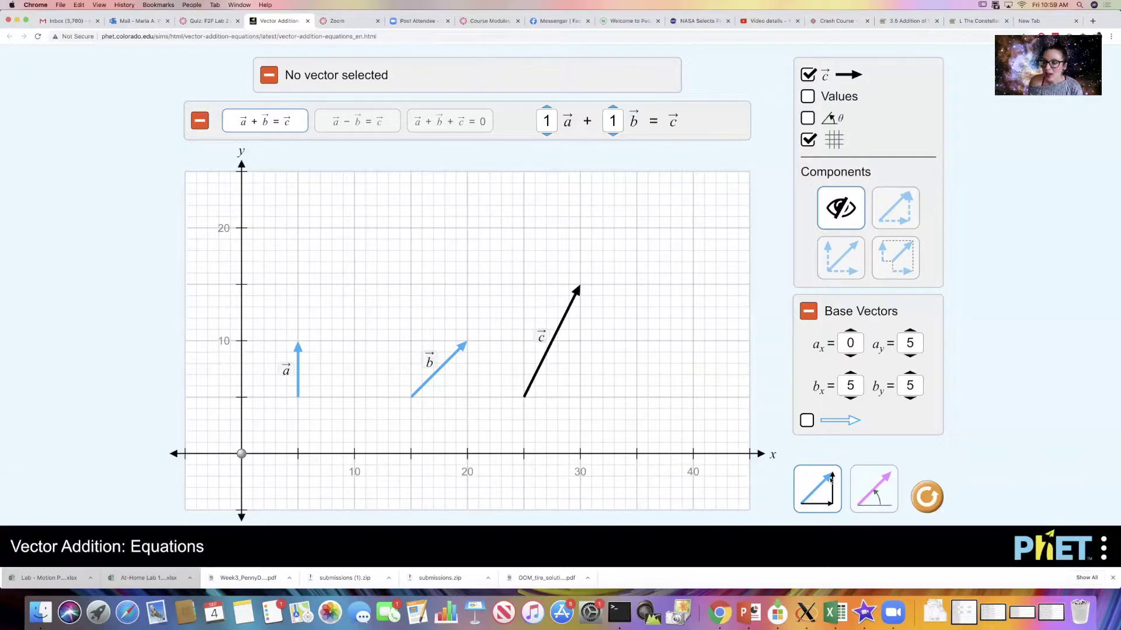
{"action": "left_click", "coordinate": [868, 493]}
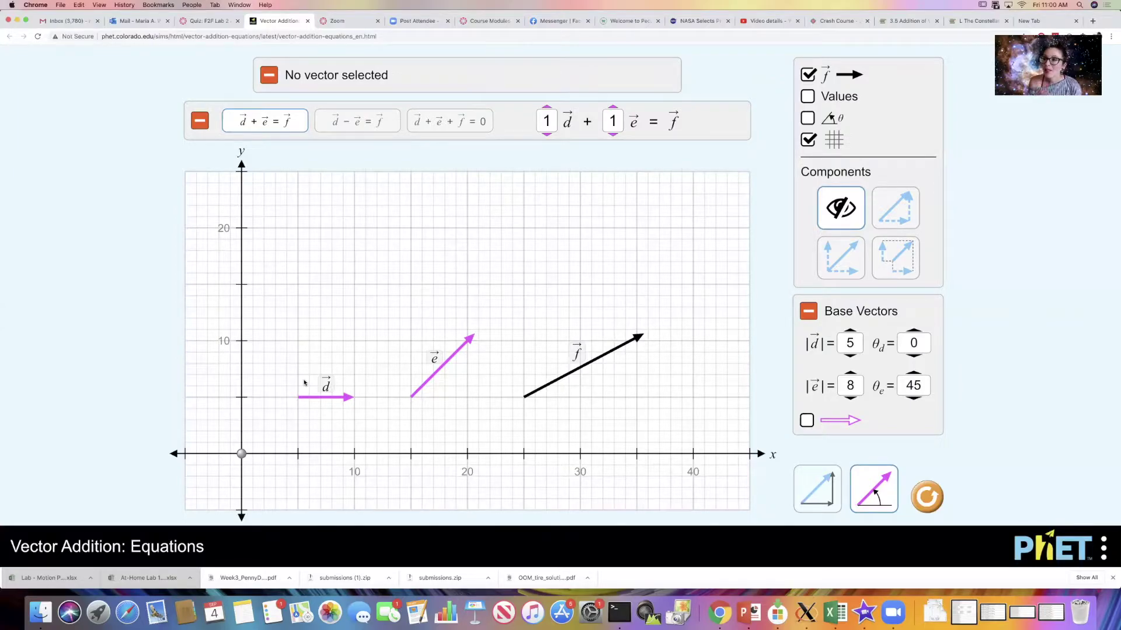
Move the coordinate origin to the centre of the grid and reposition vectors d, e and f around it.
{"action": "left_click_drag", "start_coordinate": [241, 453], "coordinate": [276, 420]}
{"action": "left_click_drag", "start_coordinate": [400, 413], "coordinate": [466, 349]}
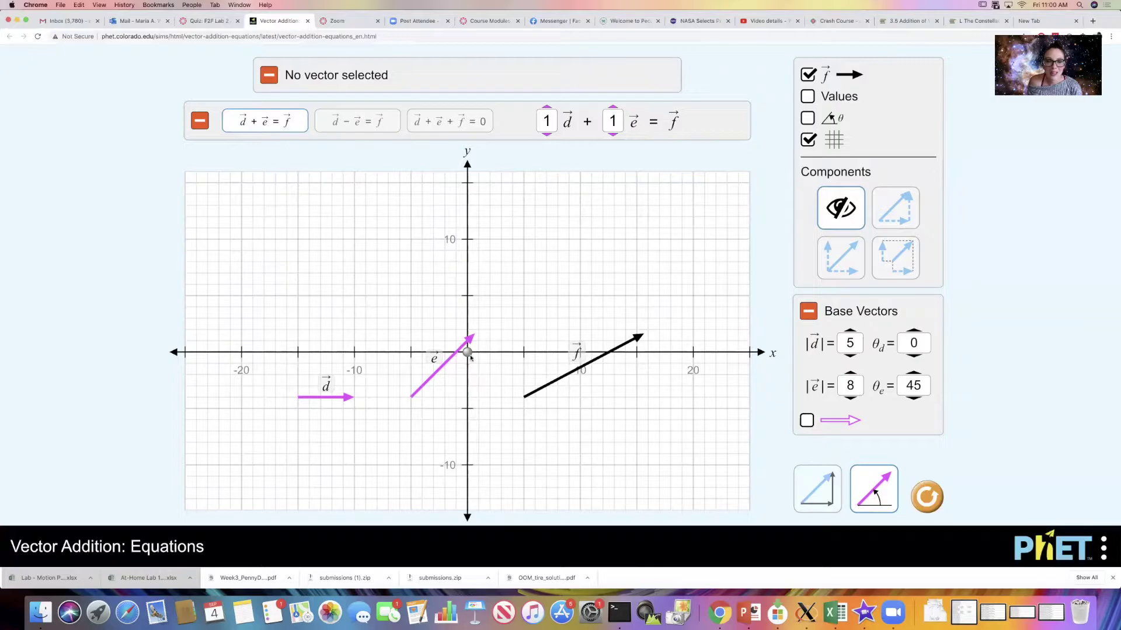
{"action": "left_click_drag", "start_coordinate": [469, 349], "coordinate": [465, 352]}
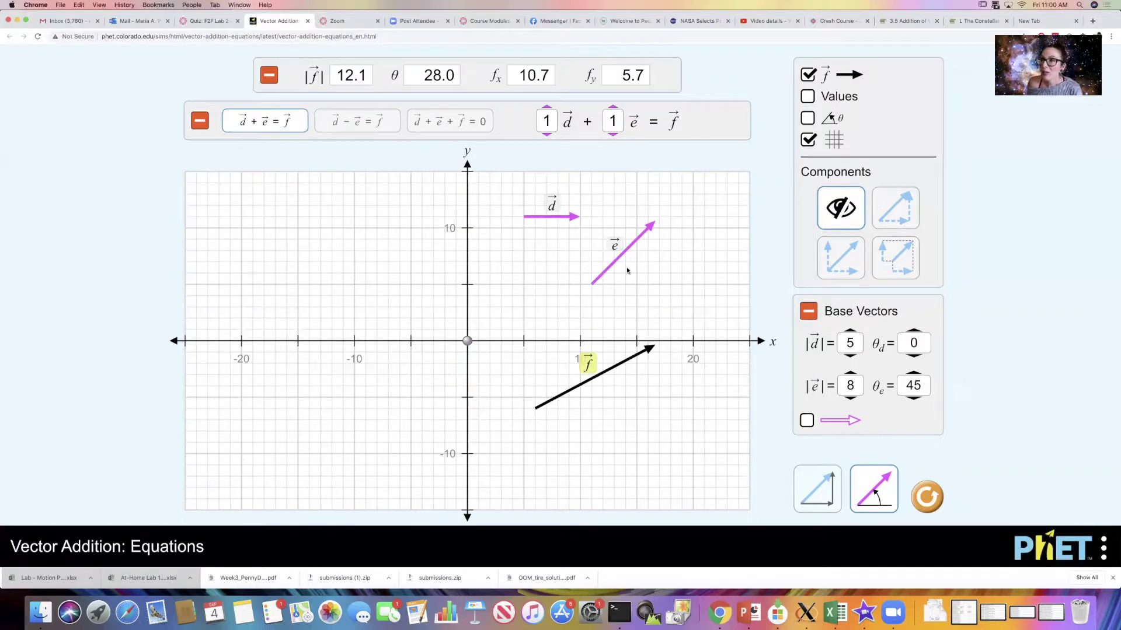
{"action": "left_click_drag", "start_coordinate": [572, 221], "coordinate": [570, 246]}
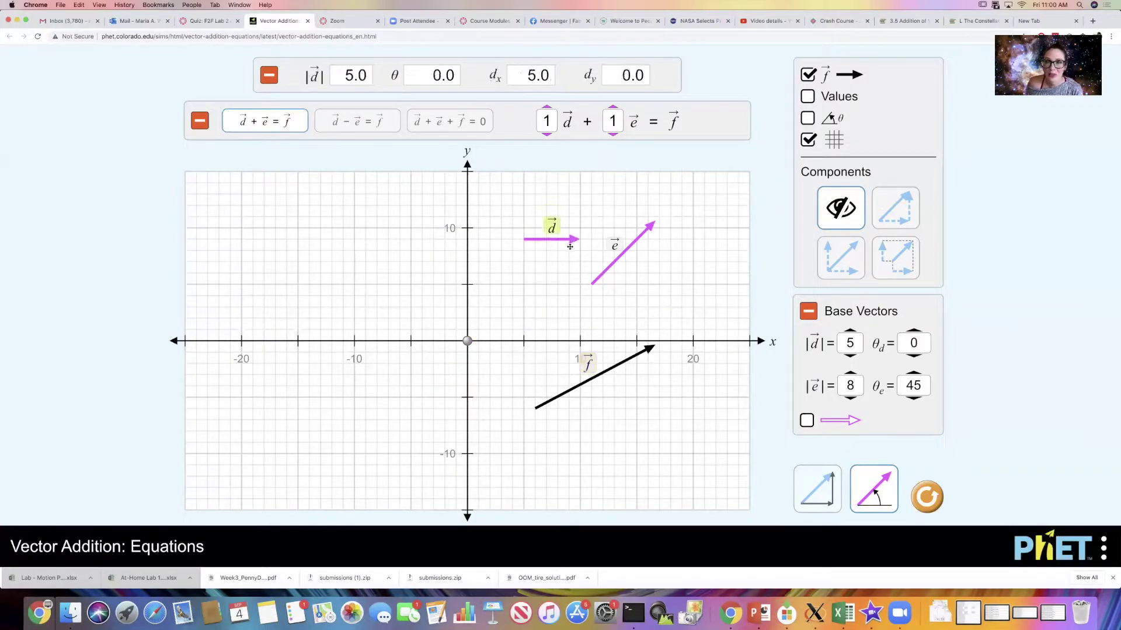
{"action": "left_click_drag", "start_coordinate": [606, 266], "coordinate": [610, 299]}
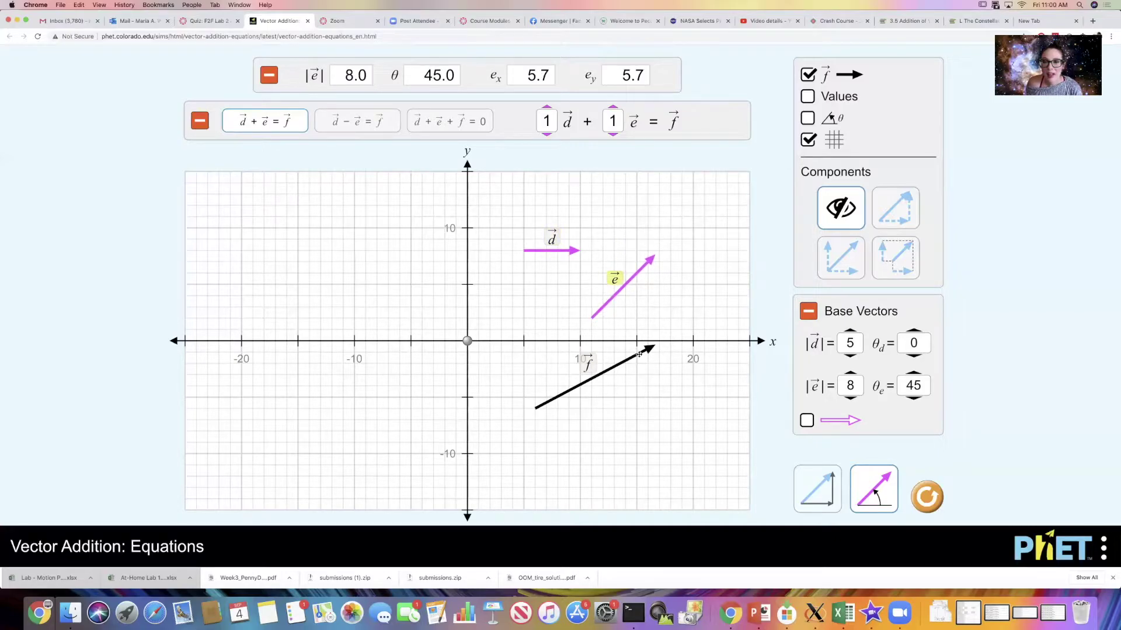
{"action": "left_click_drag", "start_coordinate": [641, 351], "coordinate": [653, 340]}
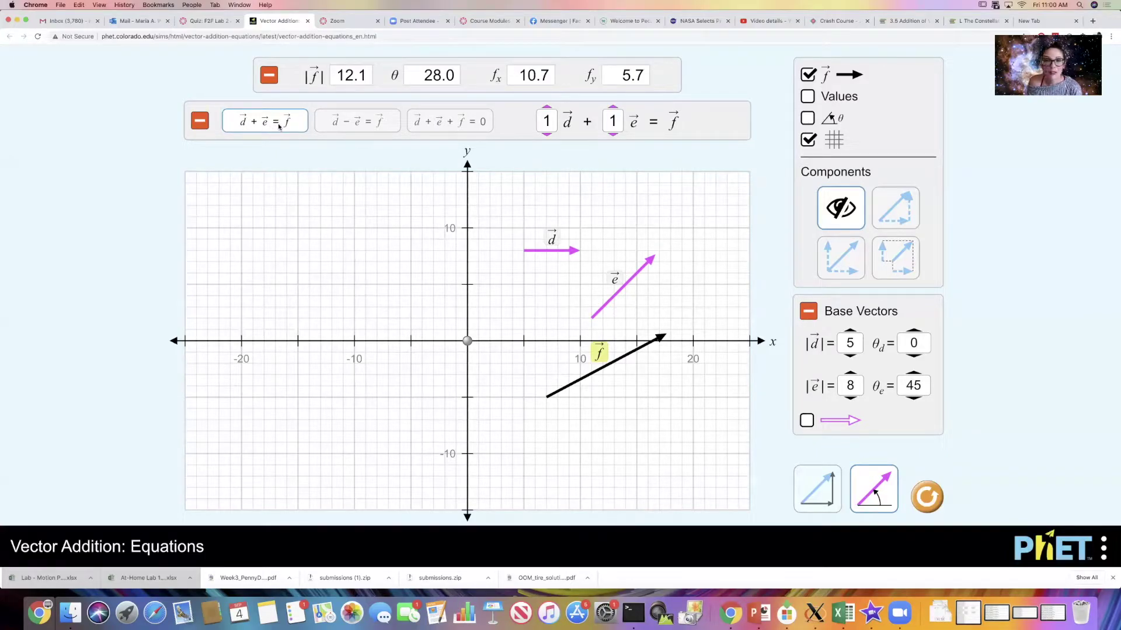
Try the equation d − e = f, settle on d + e + f = 0, and move vector f away from the y-axis.
{"action": "left_click", "coordinate": [366, 128]}
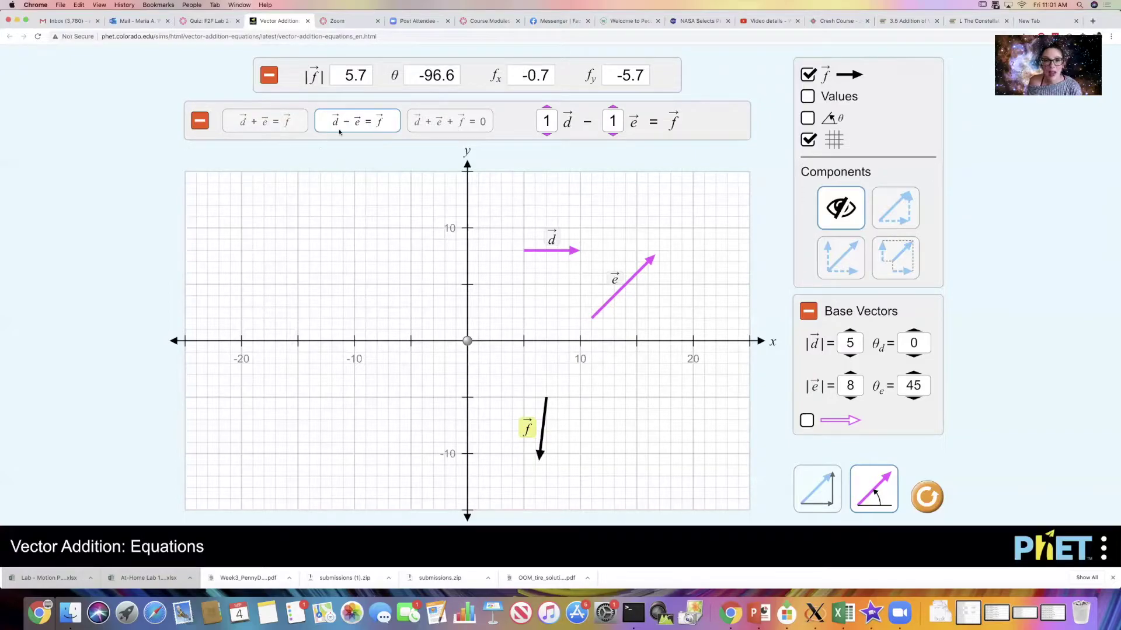
{"action": "left_click", "coordinate": [429, 130]}
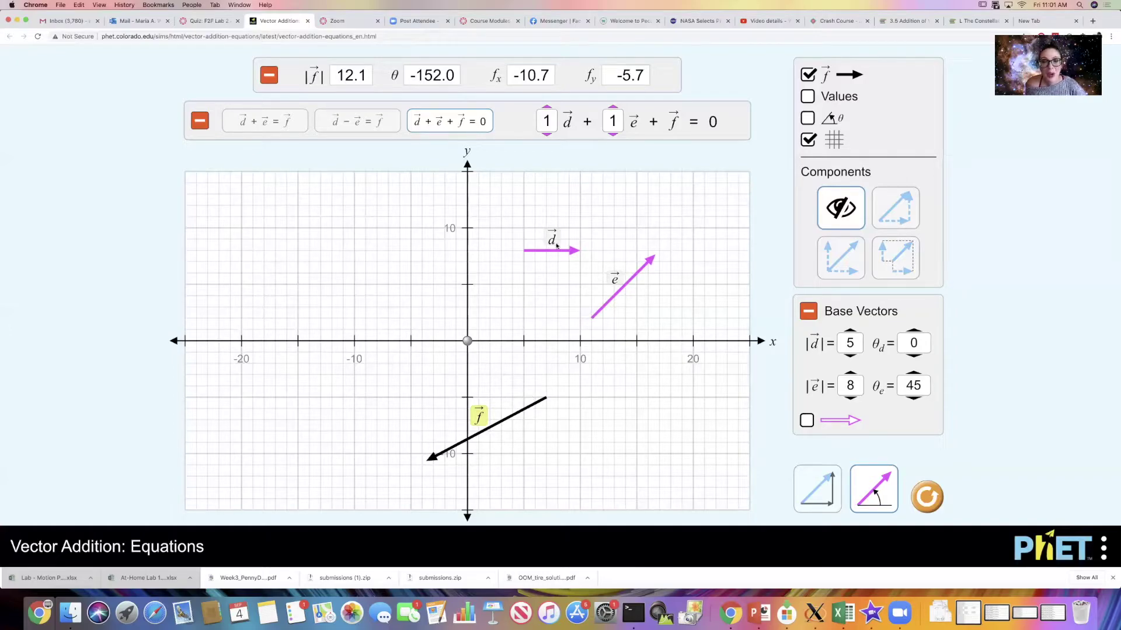
{"action": "left_click_drag", "start_coordinate": [531, 407], "coordinate": [604, 375]}
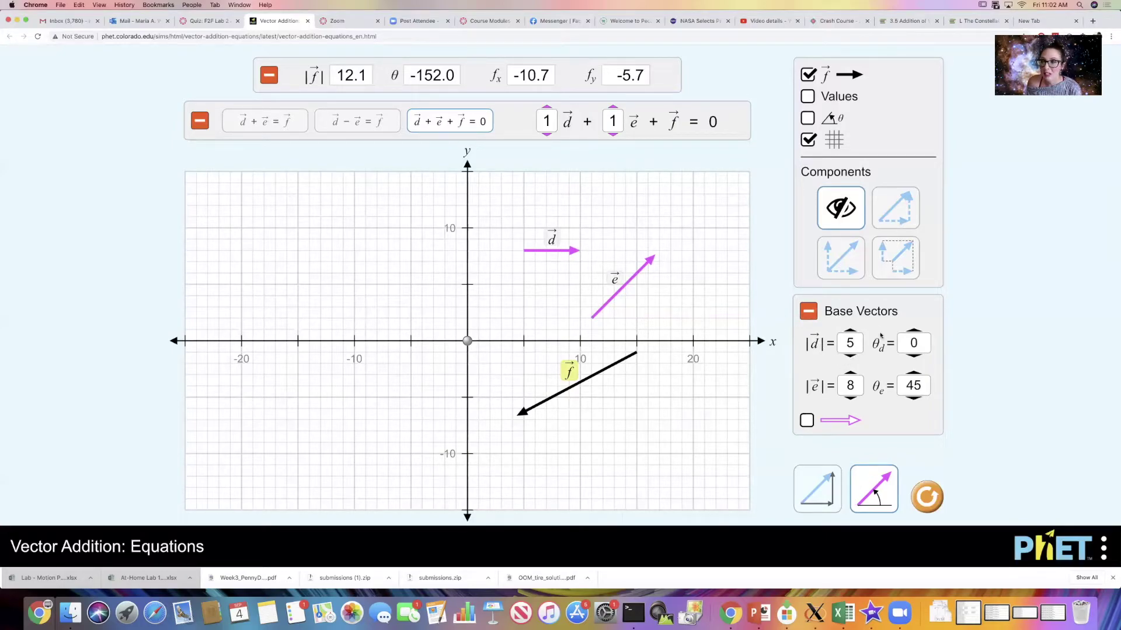
Set vector d to magnitude 8 at 45 degrees and place its tail at the origin.
{"action": "left_click", "coordinate": [851, 332]}
{"action": "left_click", "coordinate": [851, 332]}
{"action": "left_click", "coordinate": [850, 332]}
{"action": "left_click", "coordinate": [851, 332]}
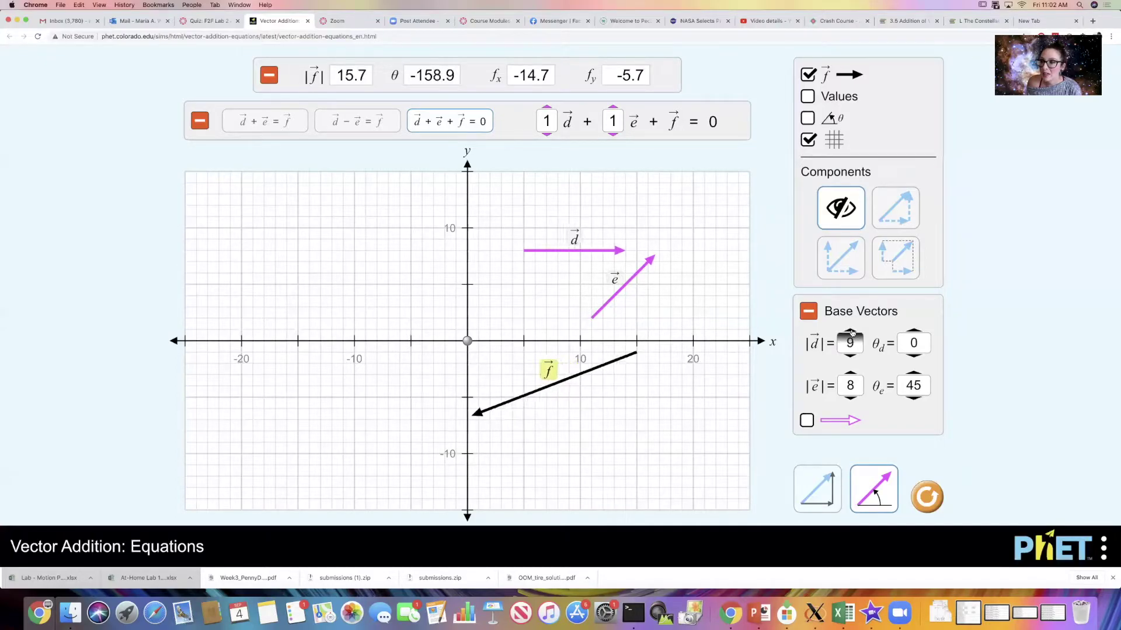
{"action": "left_click", "coordinate": [851, 355]}
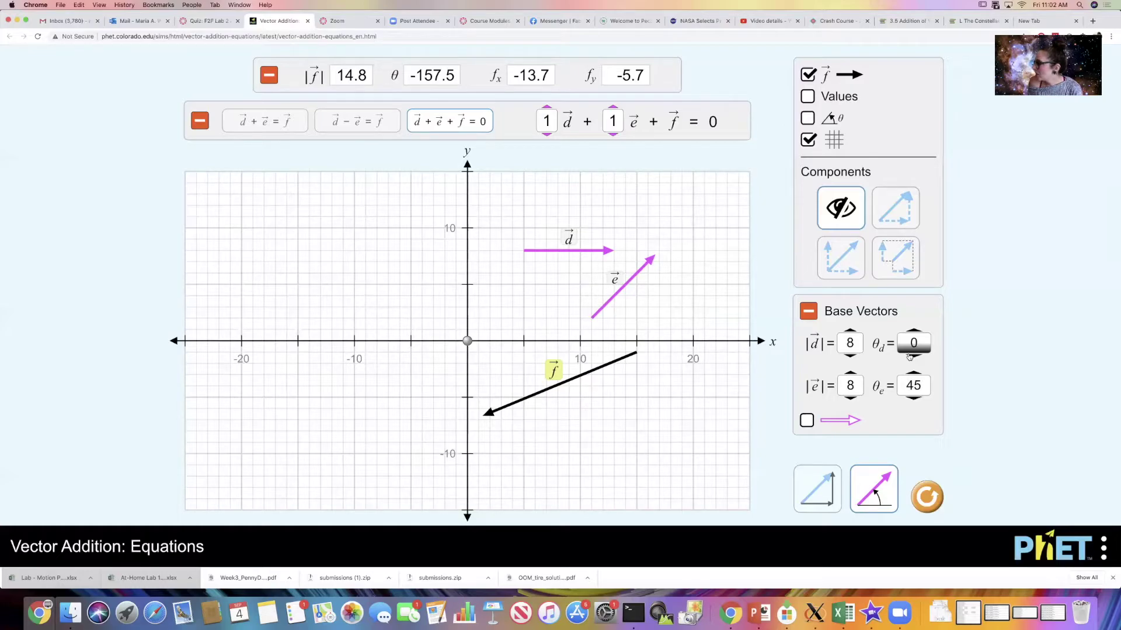
{"action": "left_click", "coordinate": [912, 333]}
{"action": "left_click_drag", "start_coordinate": [912, 333], "coordinate": [908, 345]}
{"action": "left_click", "coordinate": [913, 354]}
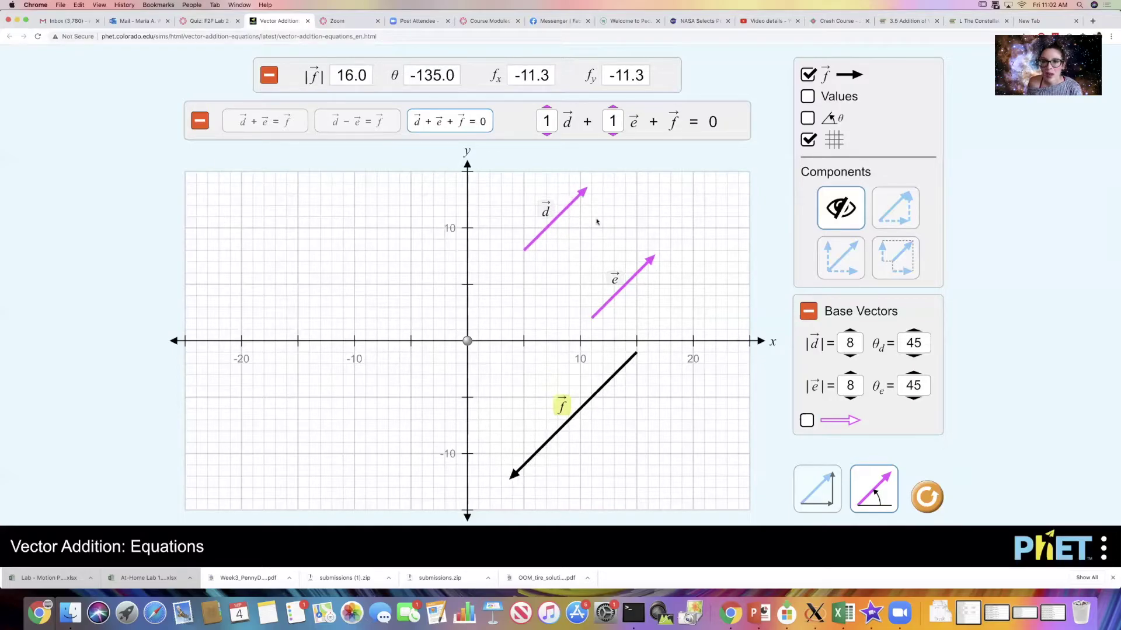
{"action": "left_click_drag", "start_coordinate": [570, 201], "coordinate": [518, 291]}
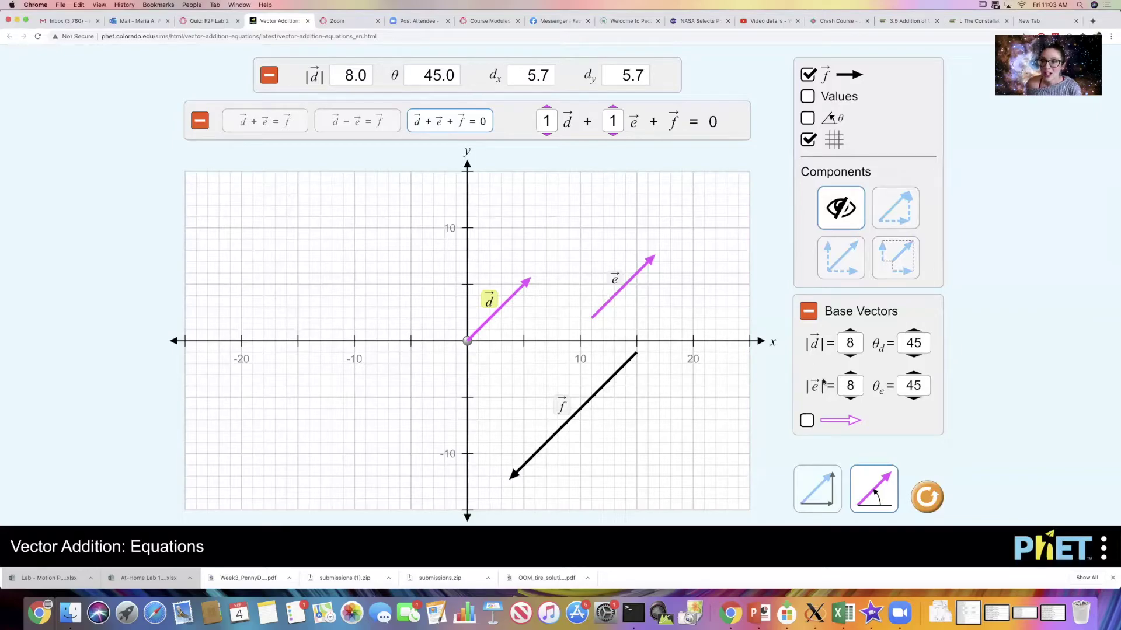
Set the angle of vector e to -45 degrees.
{"action": "left_click", "coordinate": [914, 399]}
{"action": "left_click", "coordinate": [913, 400]}
{"action": "left_click_drag", "start_coordinate": [914, 400], "coordinate": [915, 401]}
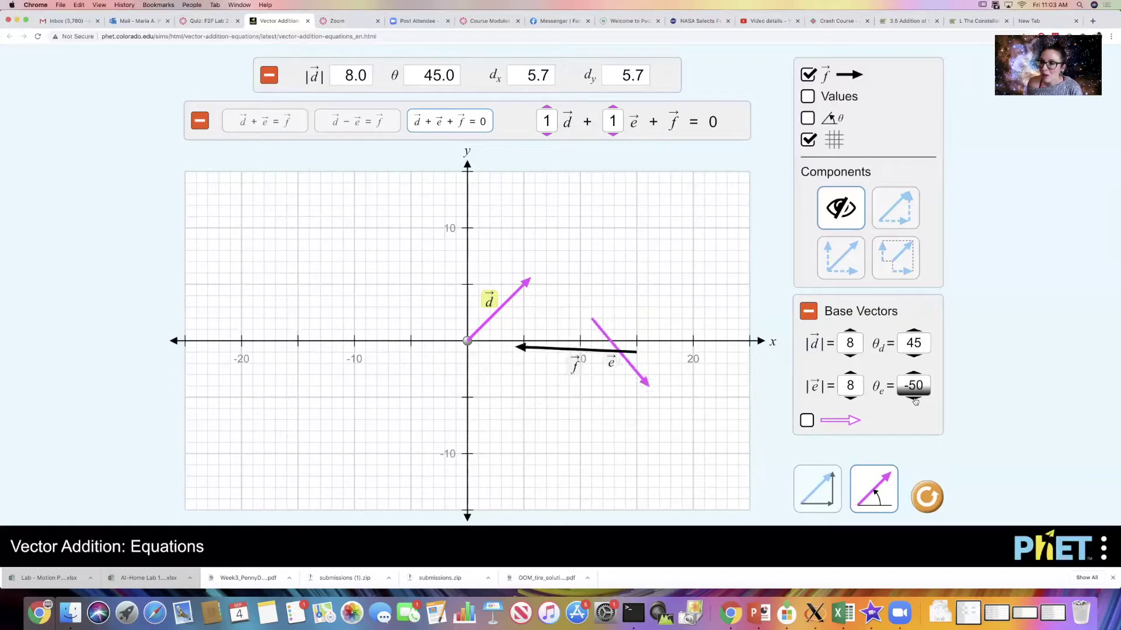
{"action": "left_click", "coordinate": [913, 374]}
Move vectors e and f so that their tails sit at the origin.
{"action": "left_click_drag", "start_coordinate": [583, 352], "coordinate": [278, 387]}
{"action": "left_click_drag", "start_coordinate": [606, 329], "coordinate": [488, 358]}
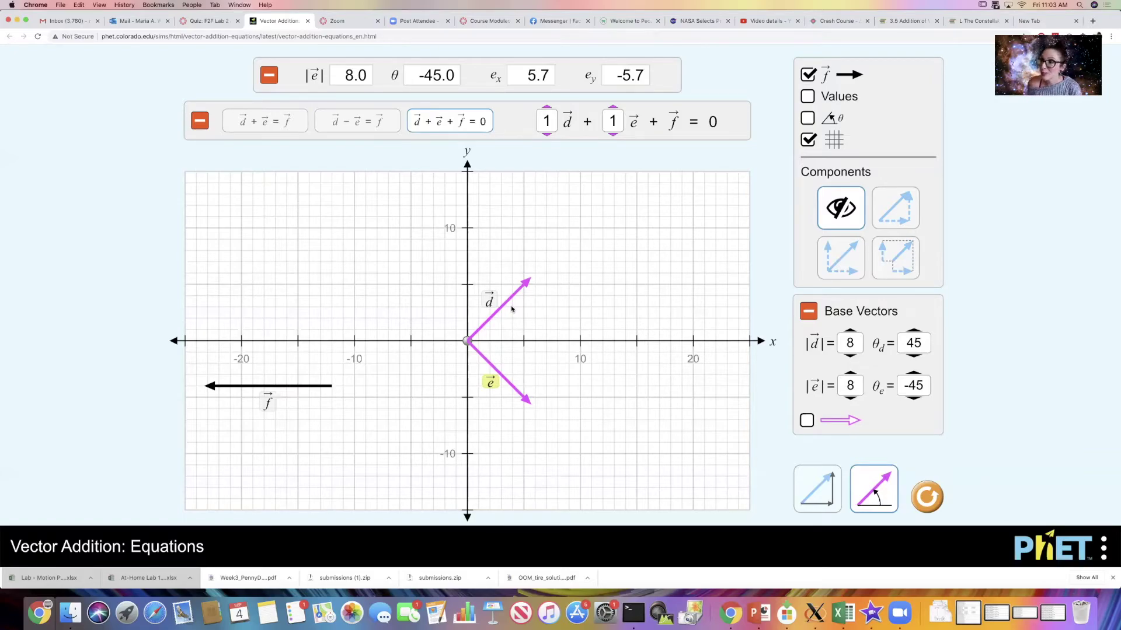
{"action": "left_click_drag", "start_coordinate": [316, 386], "coordinate": [450, 341]}
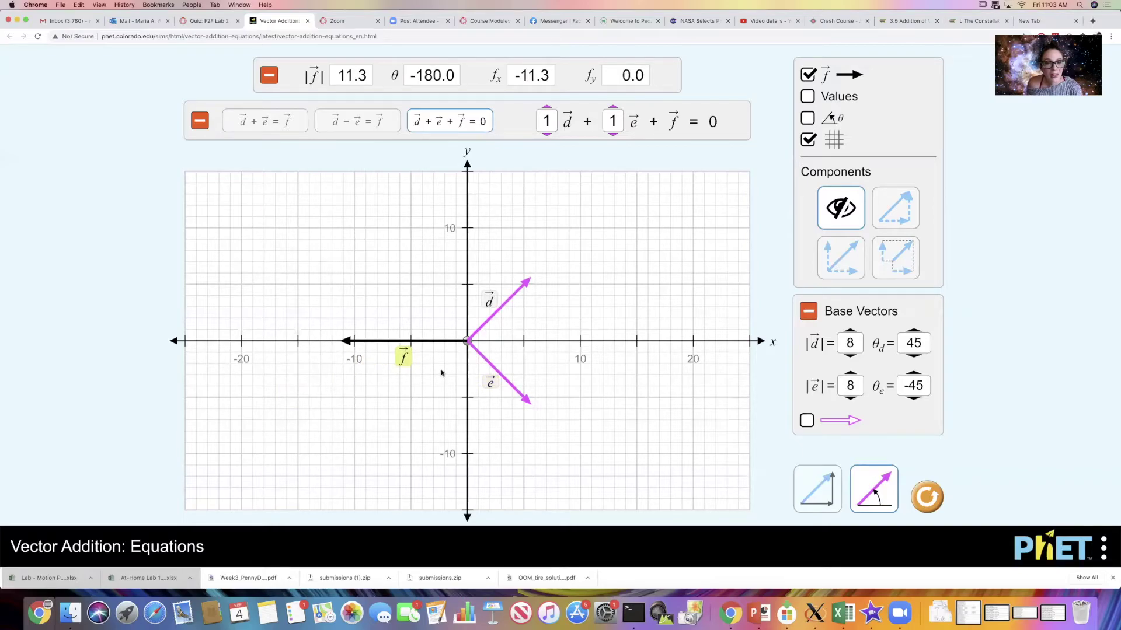
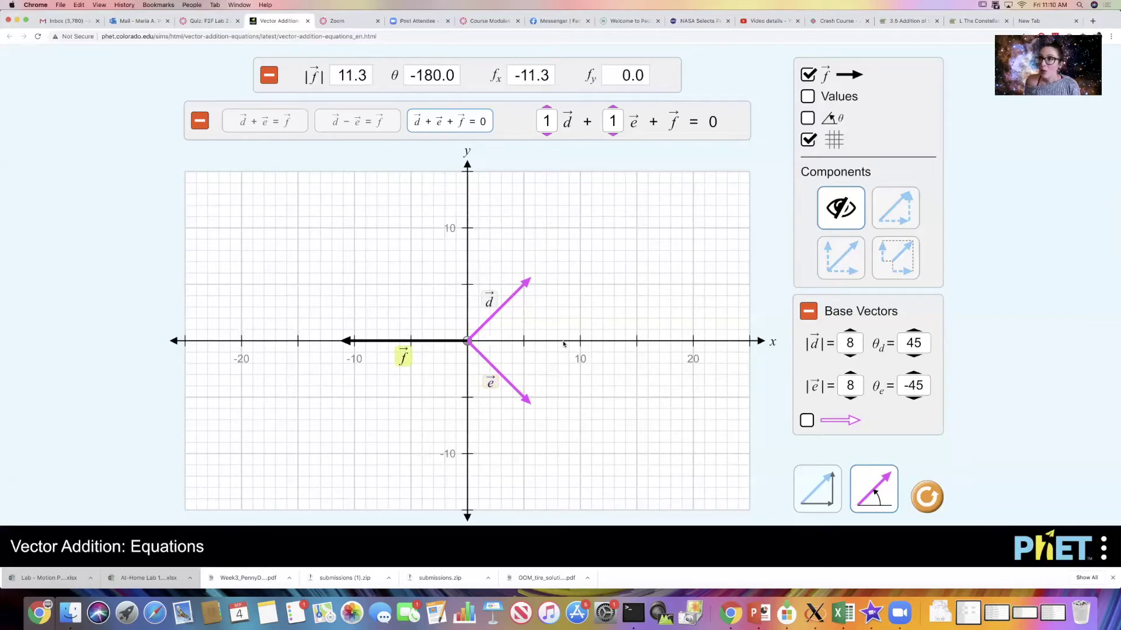
Arrange vectors d, e and f head to tail as a closed triangle in the upper-right quadrant.
{"action": "left_click_drag", "start_coordinate": [484, 327], "coordinate": [541, 259]}
{"action": "mouse_move", "coordinate": [491, 365]}
{"action": "left_mouse_down"}
{"action": "mouse_move", "coordinate": [524, 354]}
{"action": "mouse_move", "coordinate": [526, 367]}
{"action": "mouse_move", "coordinate": [507, 380]}
{"action": "mouse_move", "coordinate": [502, 366]}
{"action": "left_mouse_up"}
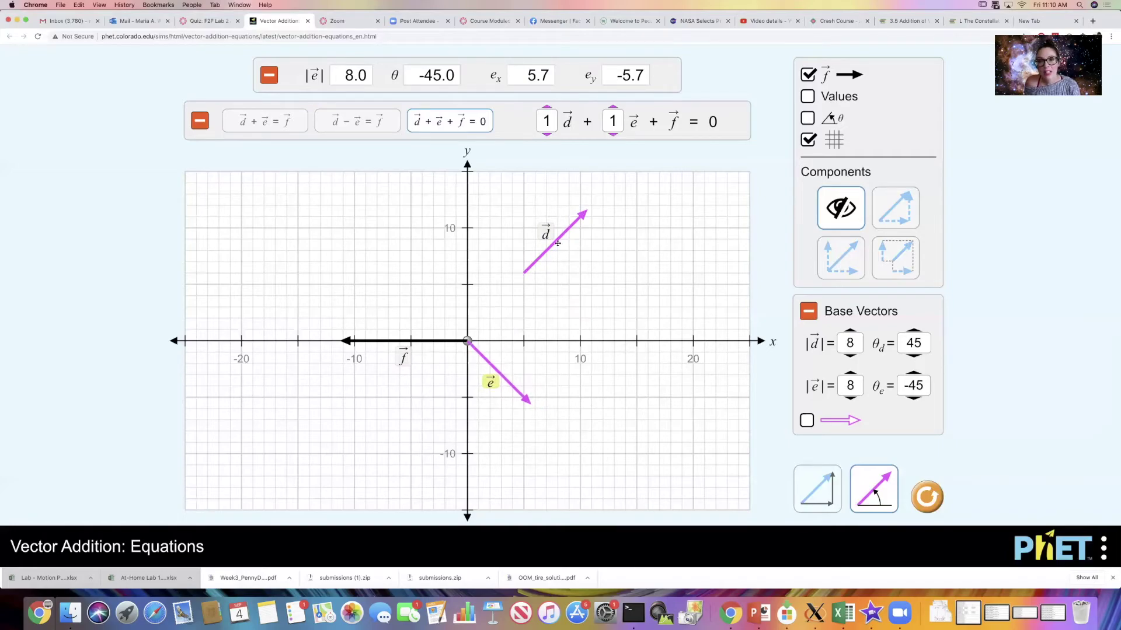
{"action": "left_click_drag", "start_coordinate": [485, 360], "coordinate": [603, 232]}
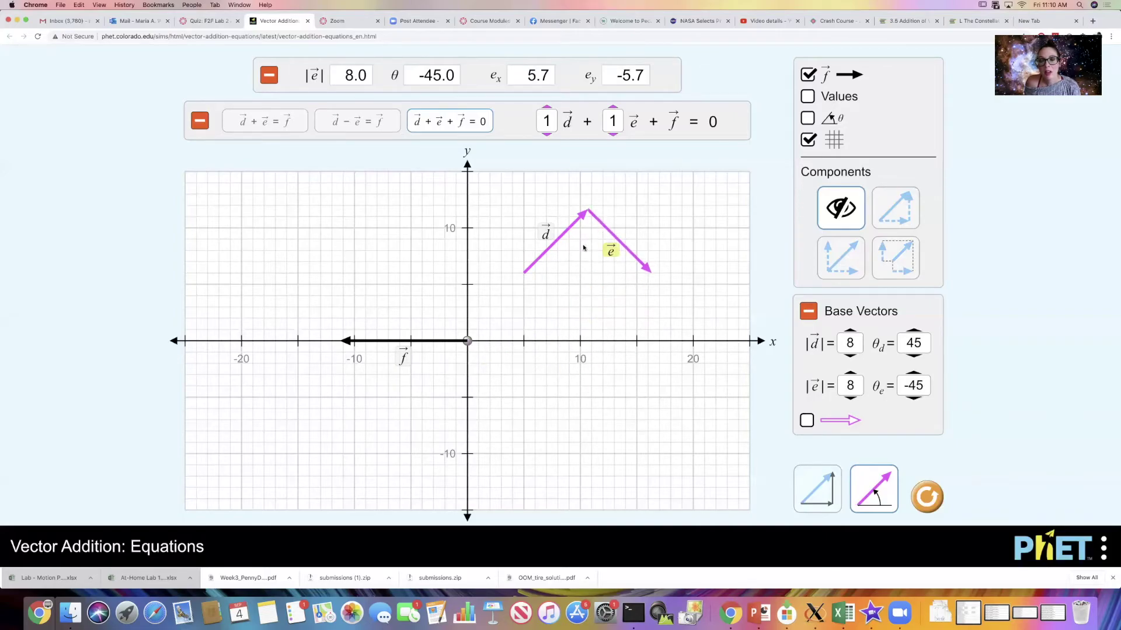
{"action": "left_click_drag", "start_coordinate": [407, 340], "coordinate": [582, 278]}
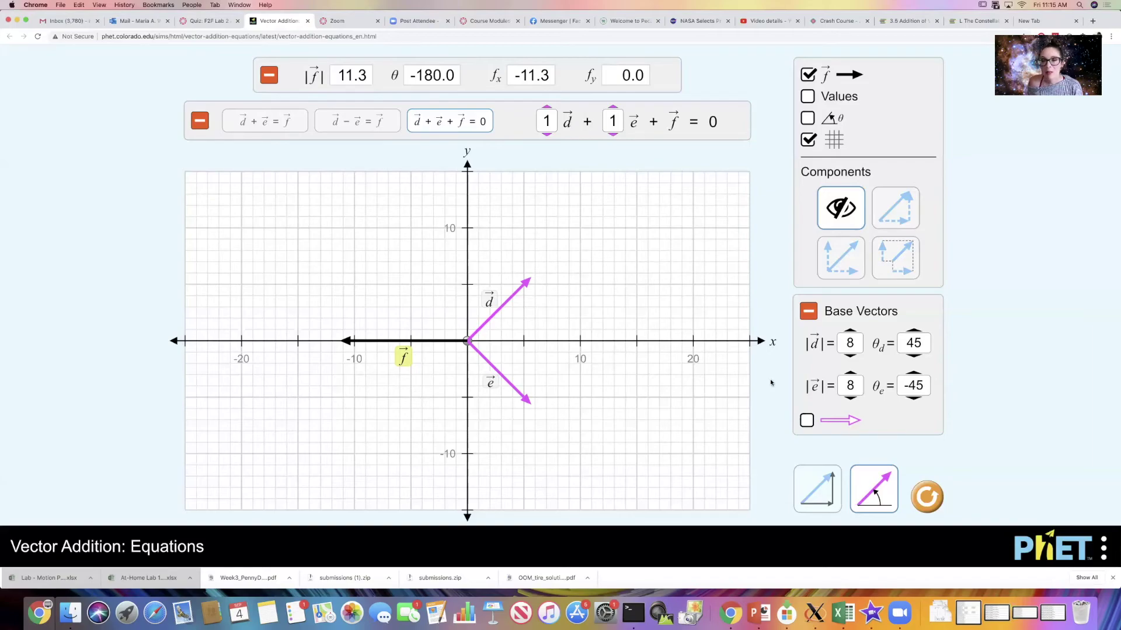
Set vector d to magnitude 10 at 65 degrees.
{"action": "left_click", "coordinate": [851, 331]}
{"action": "left_click", "coordinate": [850, 331]}
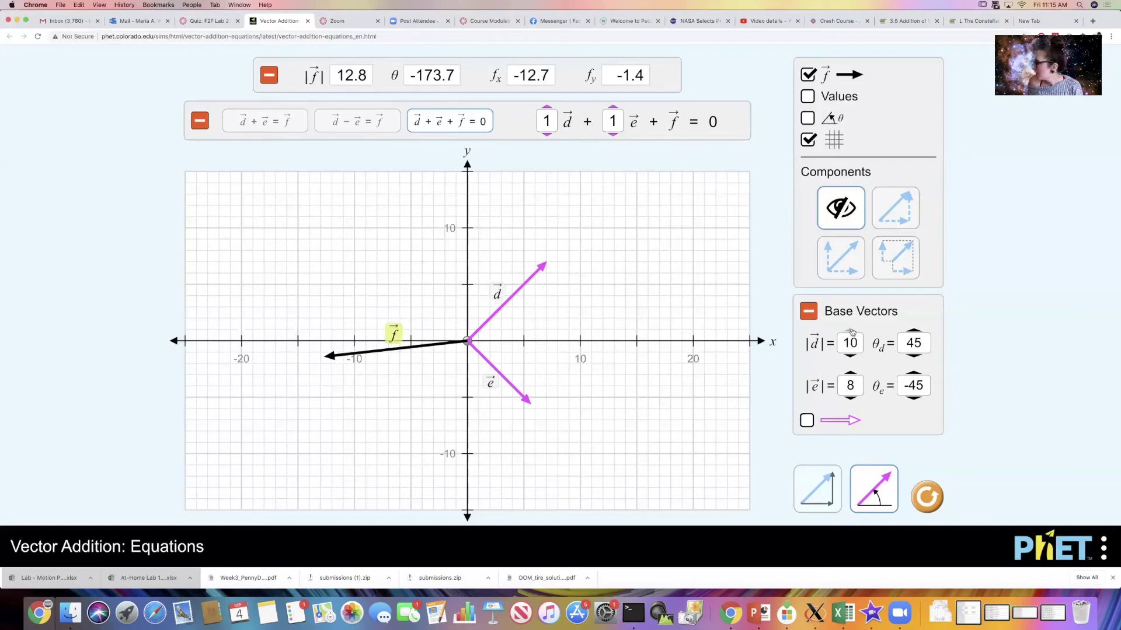
{"action": "left_click", "coordinate": [912, 333]}
{"action": "left_click", "coordinate": [911, 333]}
{"action": "left_click", "coordinate": [911, 334]}
{"action": "left_click", "coordinate": [911, 335]}
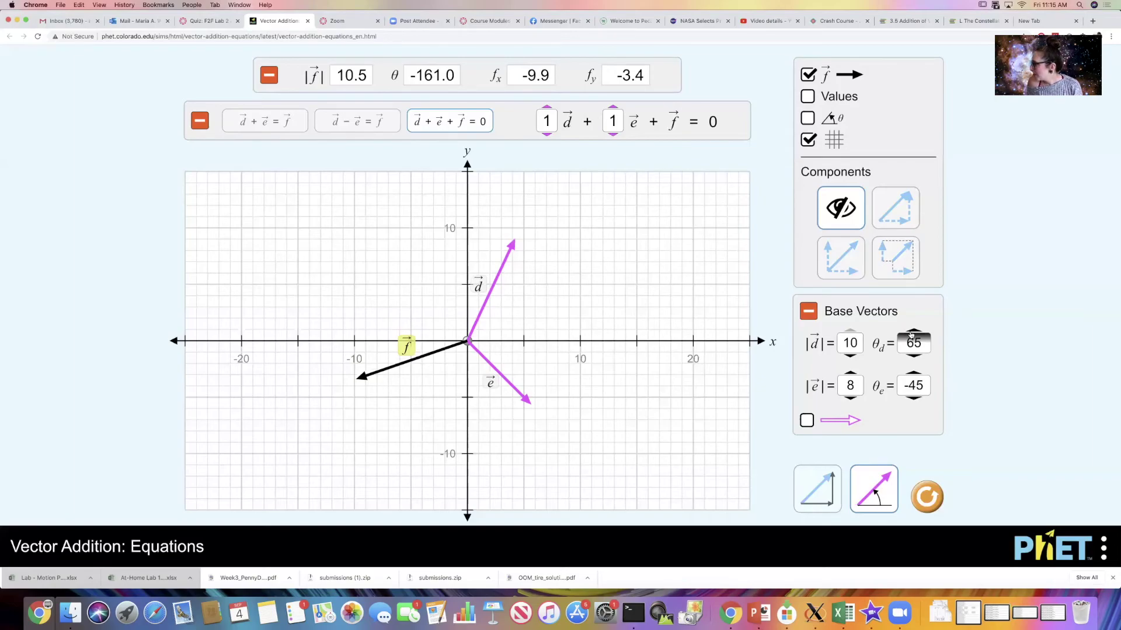
Set vector e to magnitude 4 at 150 degrees.
{"action": "left_click", "coordinate": [850, 379]}
{"action": "left_click", "coordinate": [850, 398]}
{"action": "left_click", "coordinate": [849, 398]}
{"action": "left_click", "coordinate": [849, 398]}
{"action": "left_click", "coordinate": [850, 398]}
{"action": "left_click", "coordinate": [849, 398]}
{"action": "left_click", "coordinate": [849, 398]}
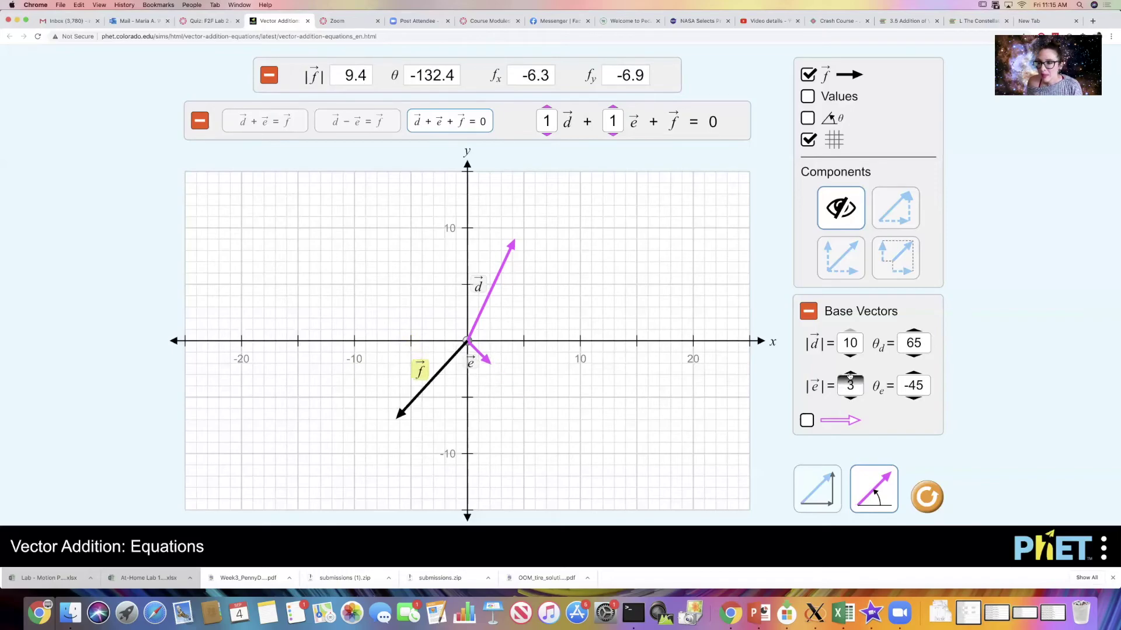
{"action": "left_click", "coordinate": [850, 375]}
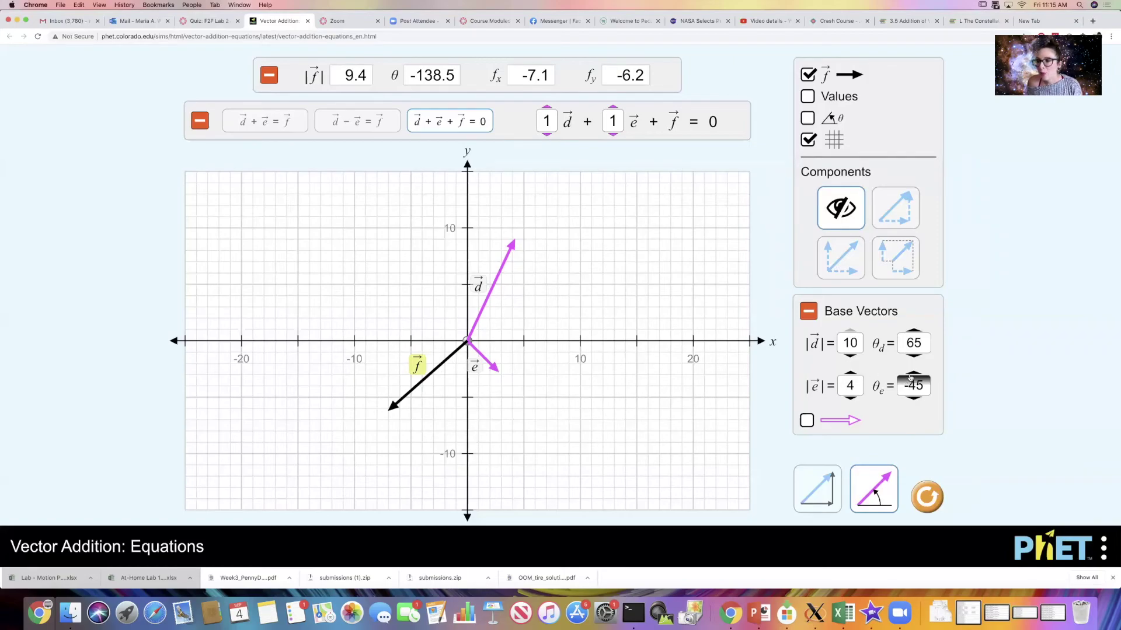
{"action": "left_click_drag", "start_coordinate": [911, 375], "coordinate": [911, 376]}
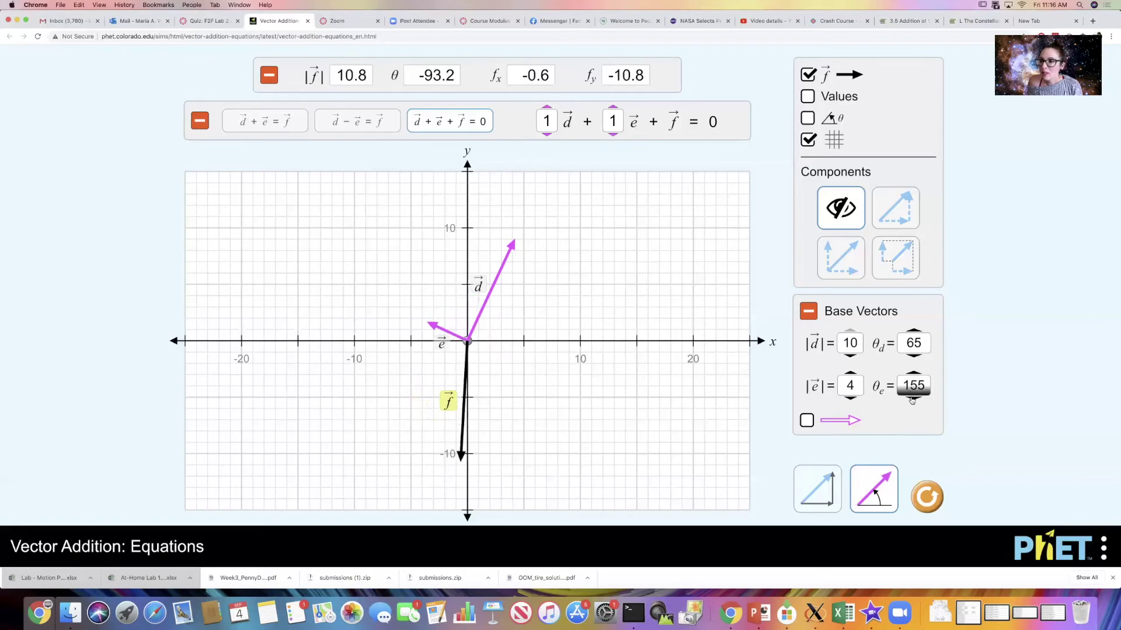
{"action": "left_click", "coordinate": [912, 399]}
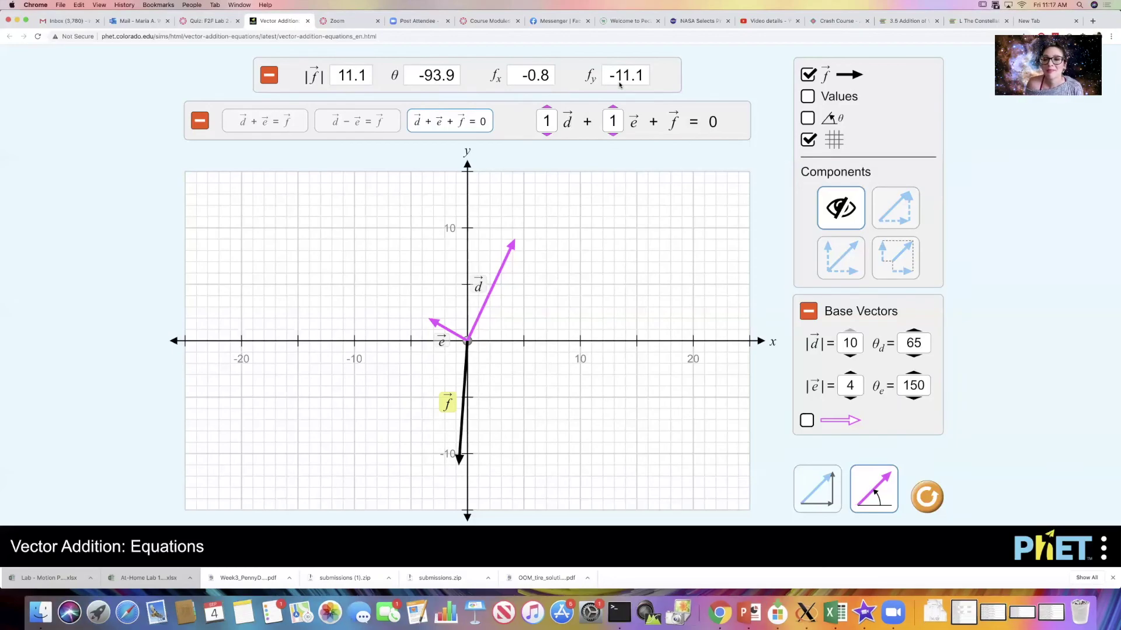
Place vector e's tail at d's head and vector f's tail at e's head to close the triangle at the origin.
{"action": "left_click", "coordinate": [463, 328]}
{"action": "left_click_drag", "start_coordinate": [463, 327], "coordinate": [502, 239]}
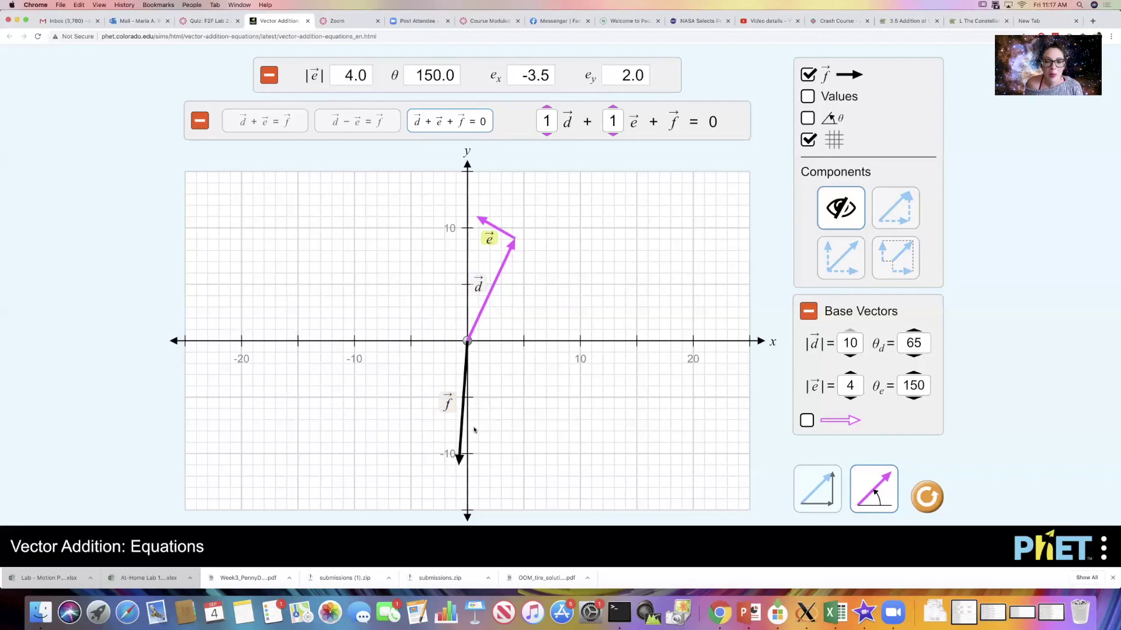
{"action": "left_click", "coordinate": [462, 436]}
{"action": "left_click_drag", "start_coordinate": [462, 436], "coordinate": [473, 305]}
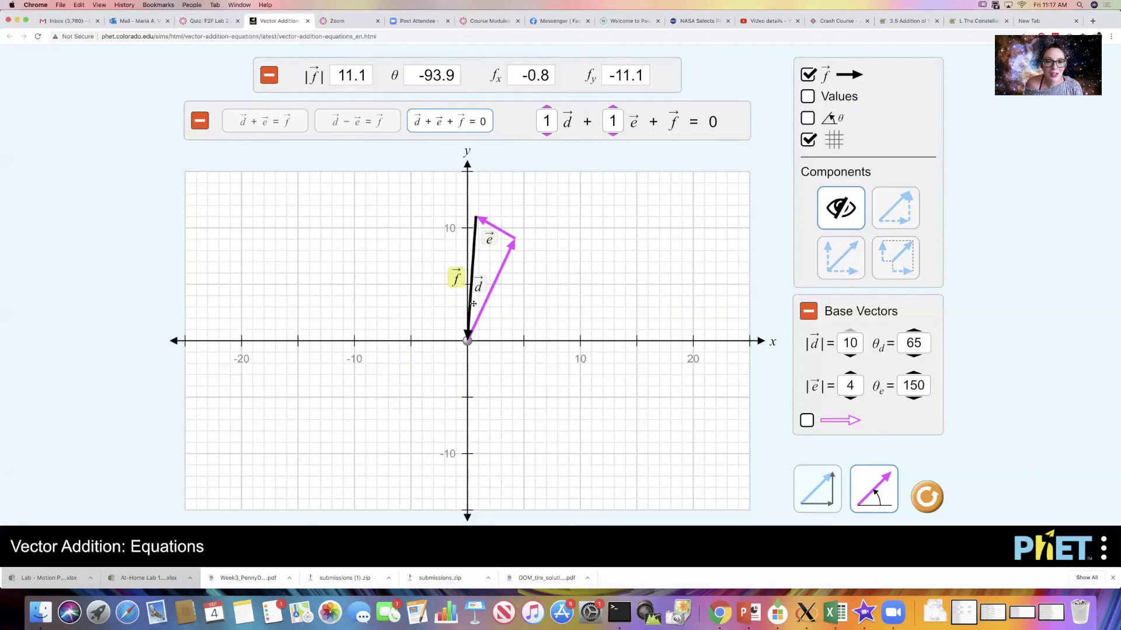